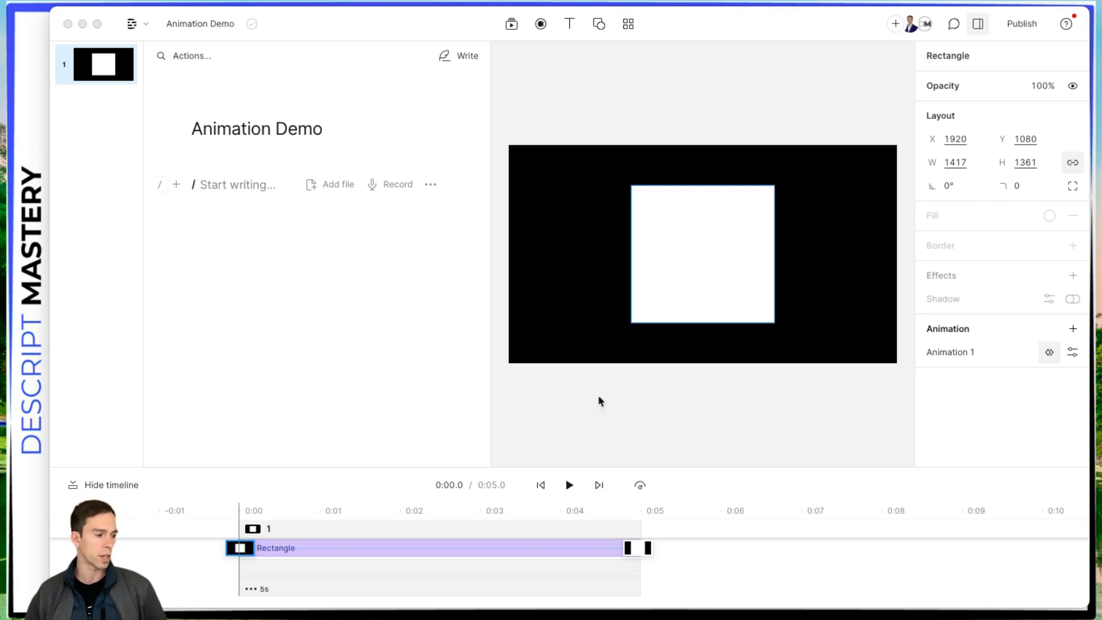
Preview the rectangle's animation and set the easing of Animation 1 to Ease in and out
click(570, 487)
click(570, 487)
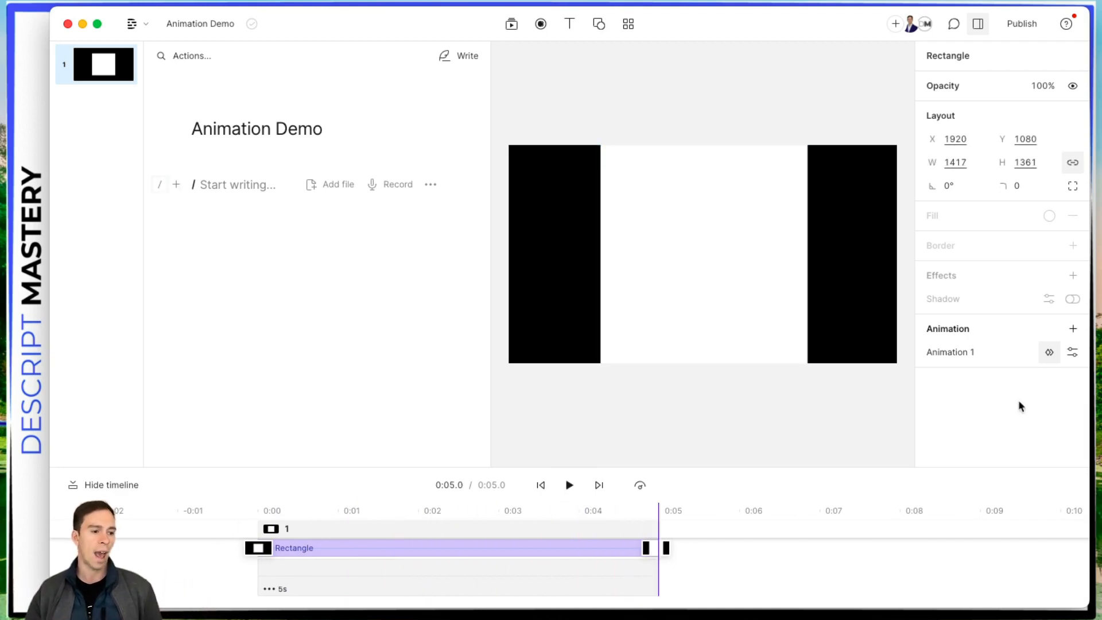
click(1072, 357)
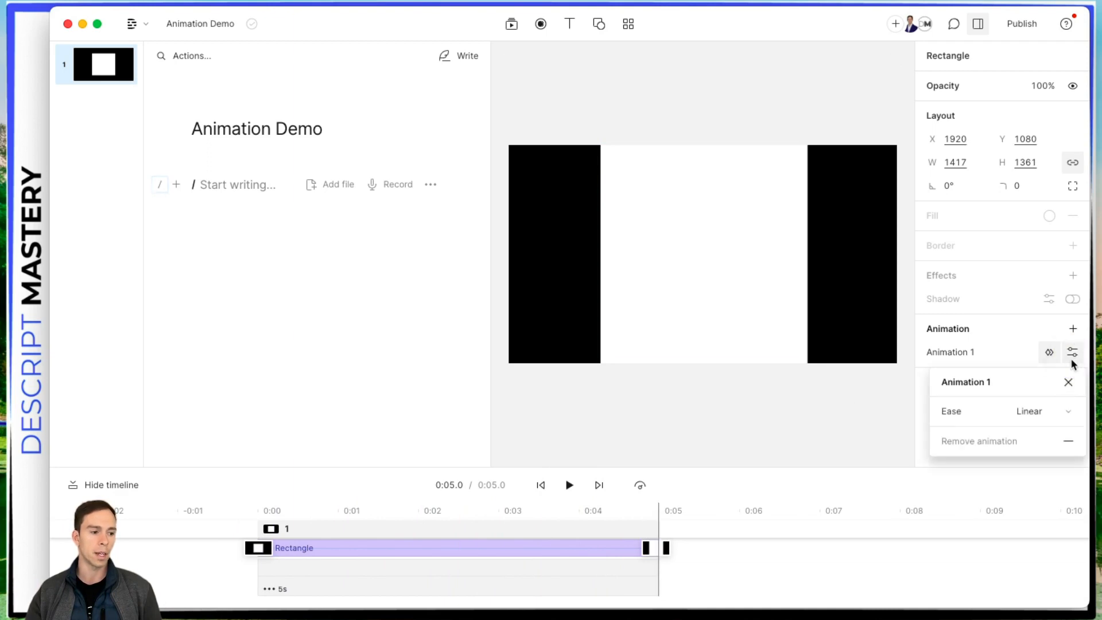
click(1041, 411)
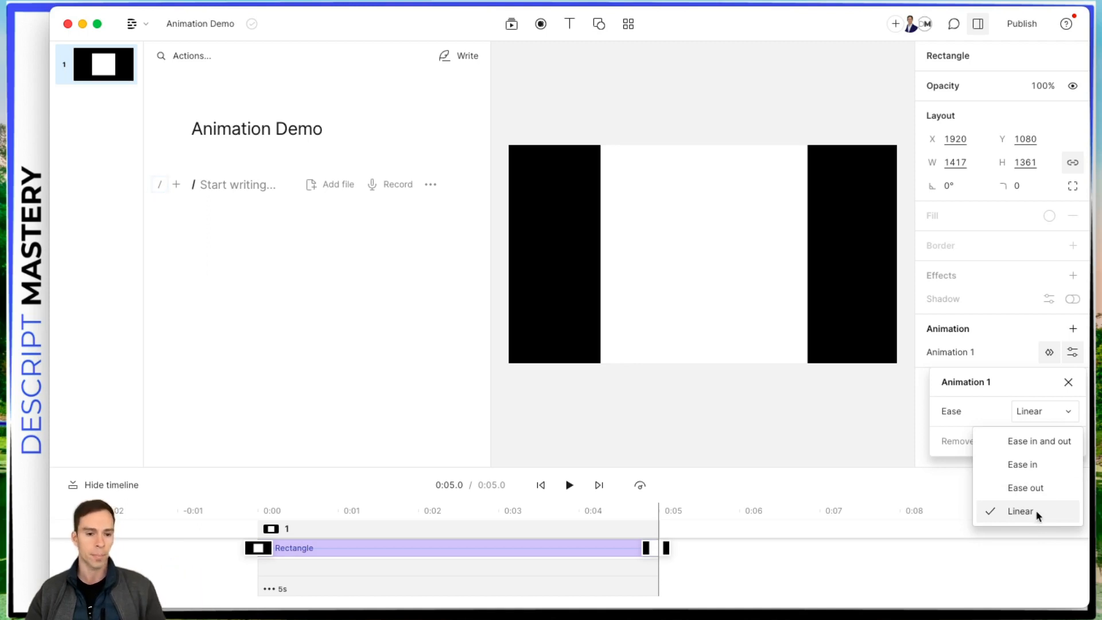
click(1043, 442)
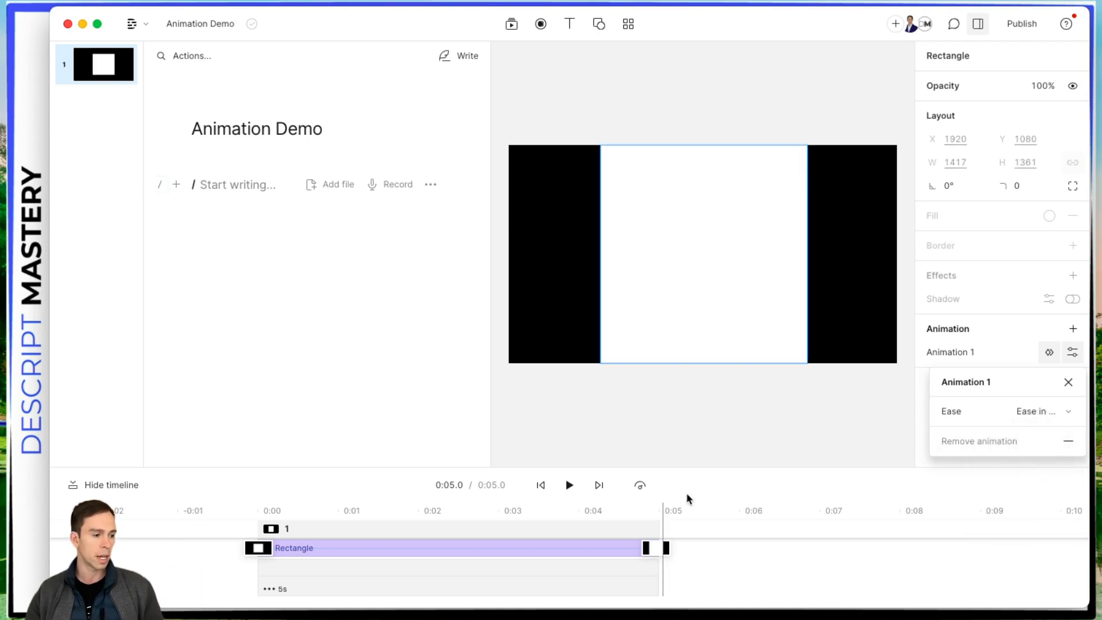
Replay the rectangle's animation from the beginning to check the new easing
click(541, 485)
click(543, 487)
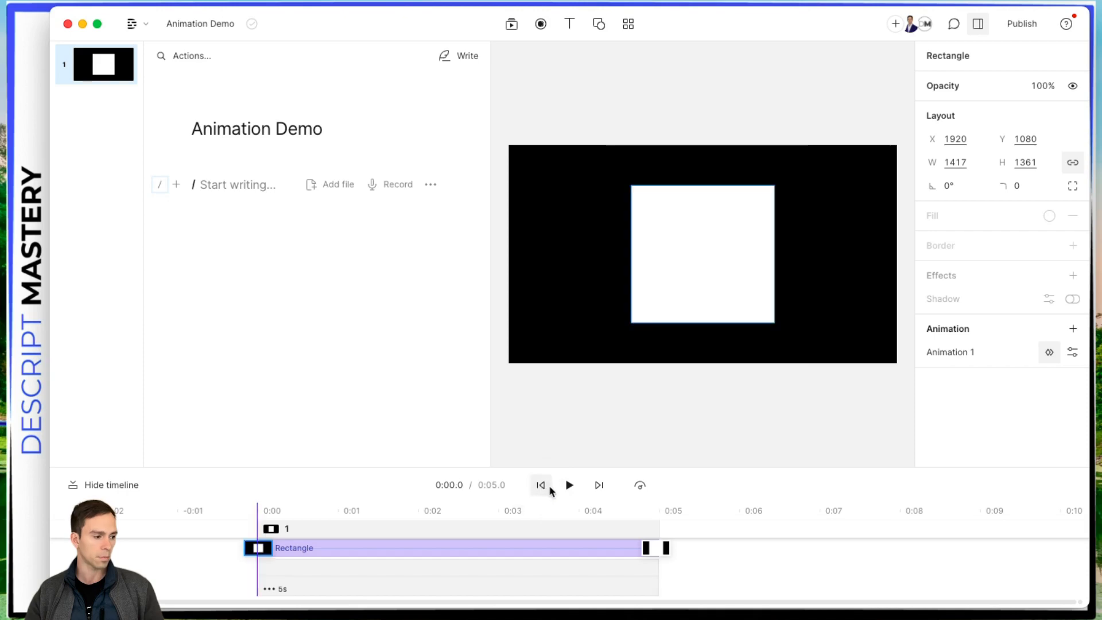
click(568, 487)
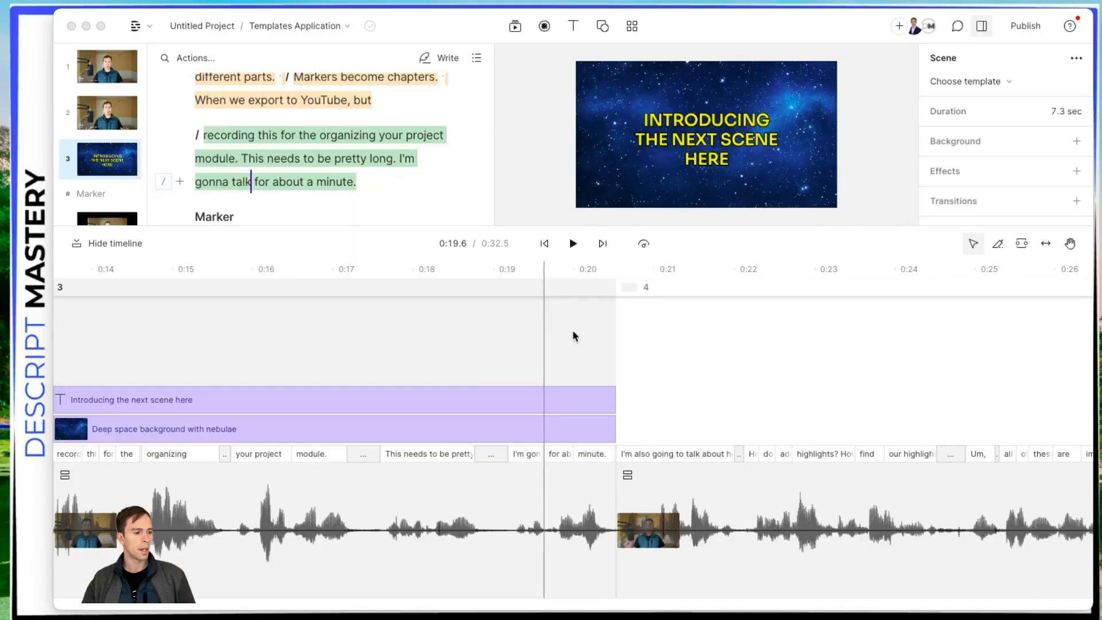
Move the playhead to different points in scenes 3 and 4 using both the script text and the timeline
click(339, 171)
click(337, 159)
click(387, 160)
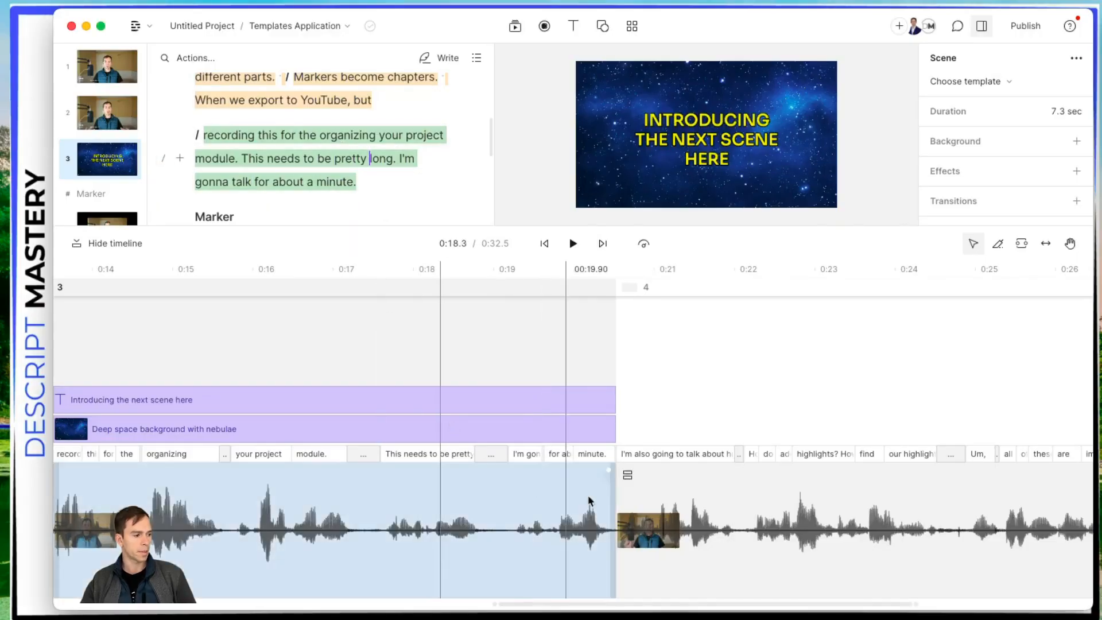
click(747, 505)
click(874, 389)
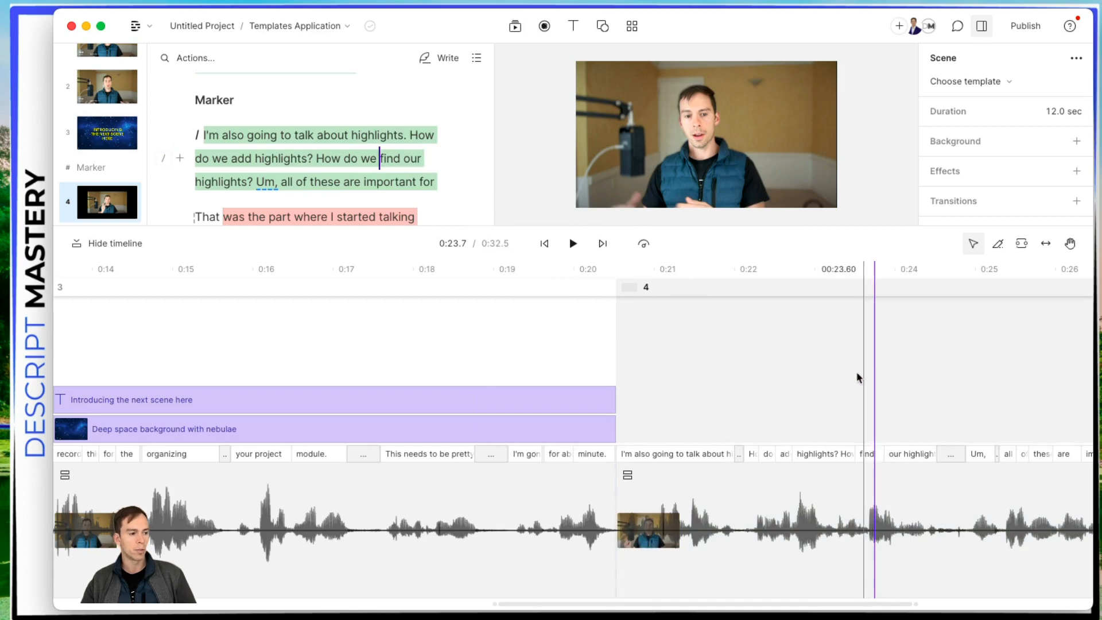
click(320, 344)
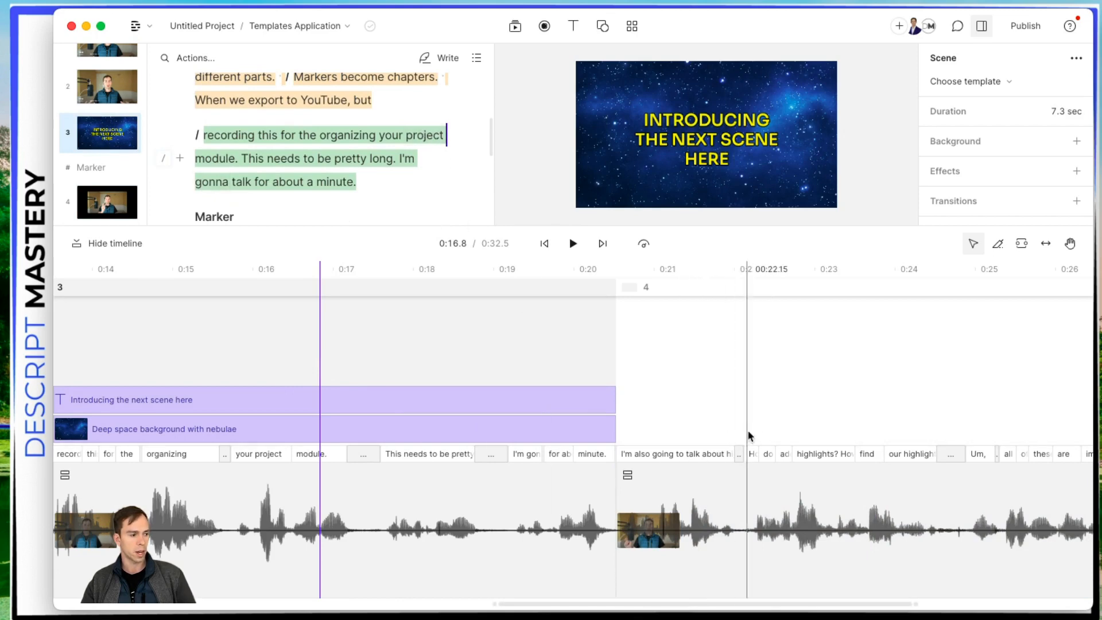
click(381, 137)
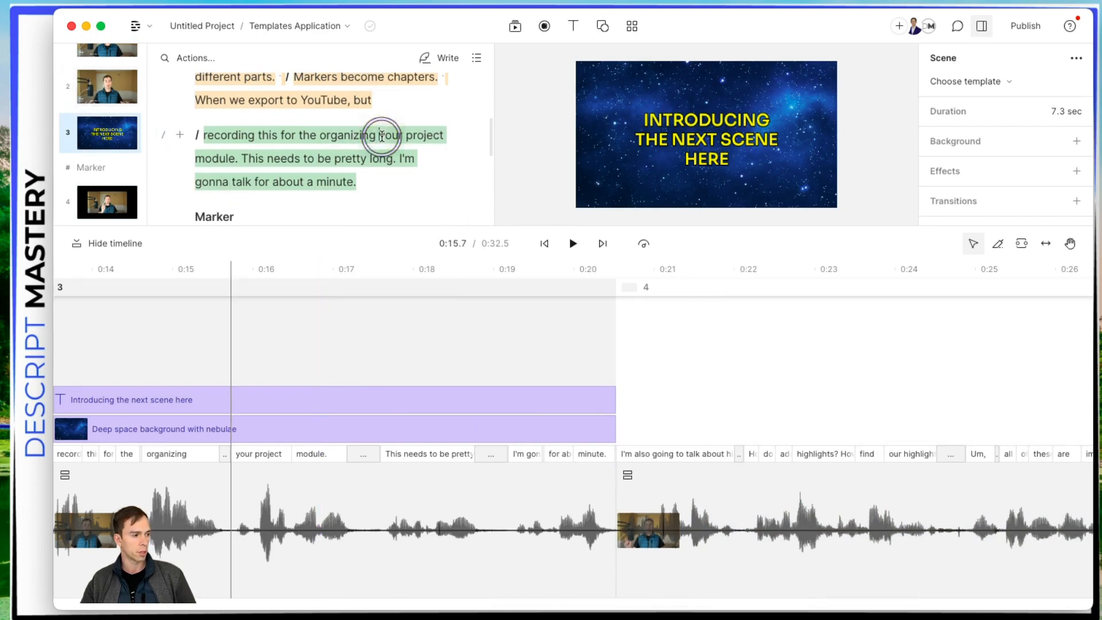
click(251, 487)
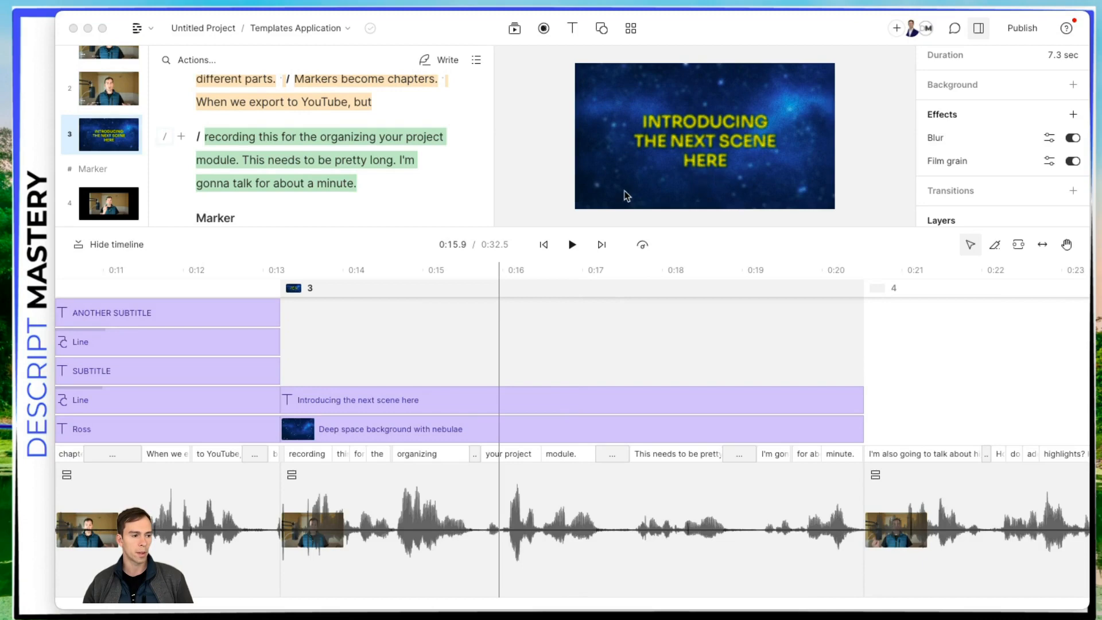
Inspect the Blur effect settings of the deep space background layer in scene 3
click(611, 136)
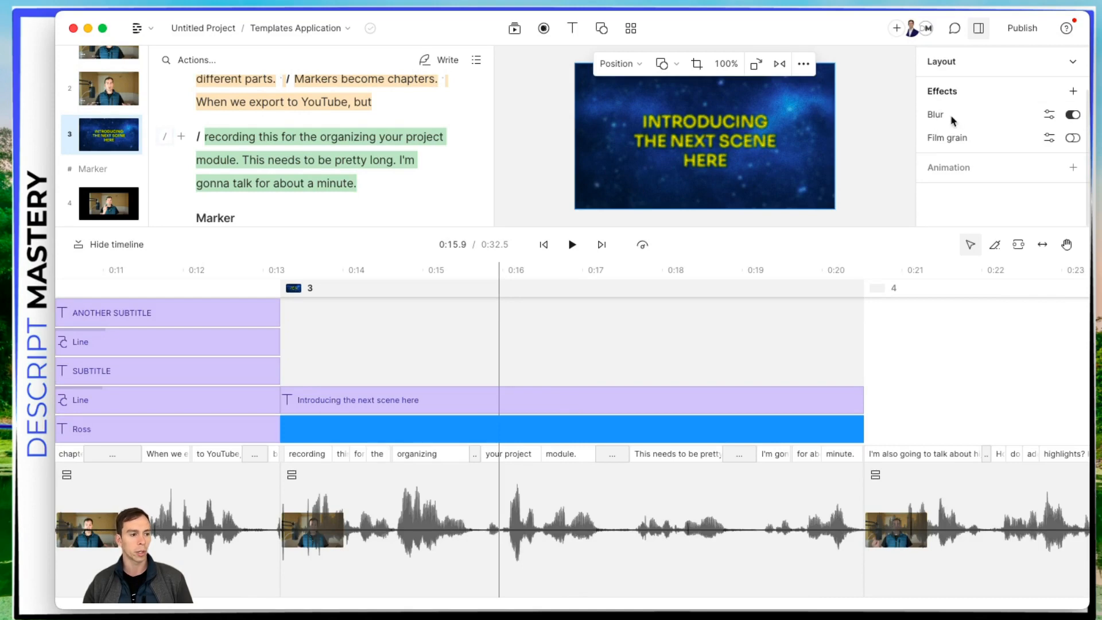
click(1049, 115)
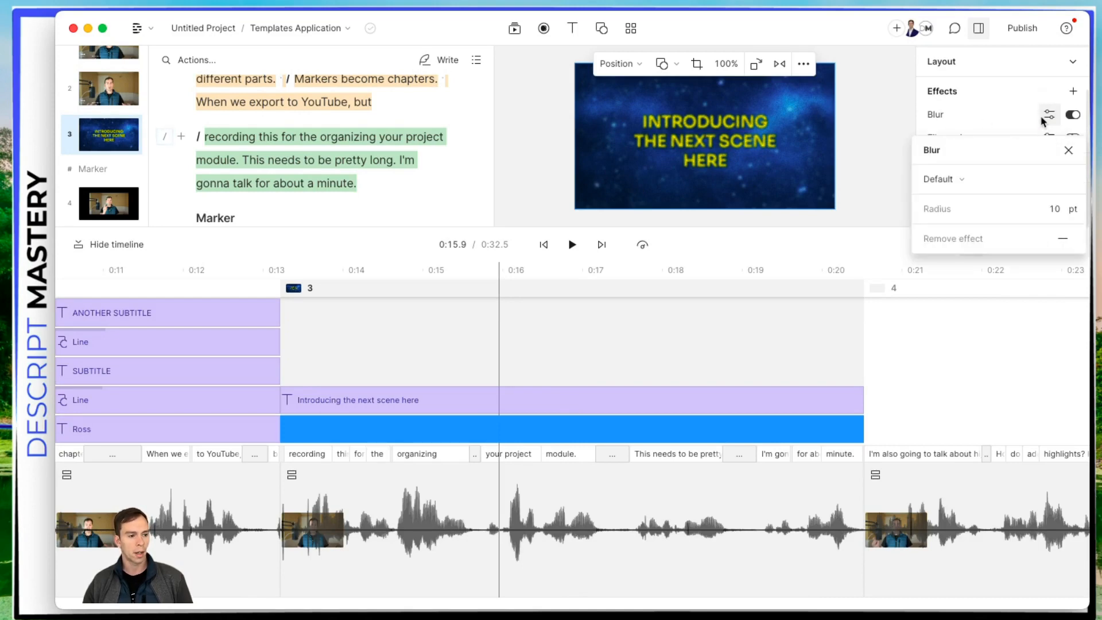
click(1009, 247)
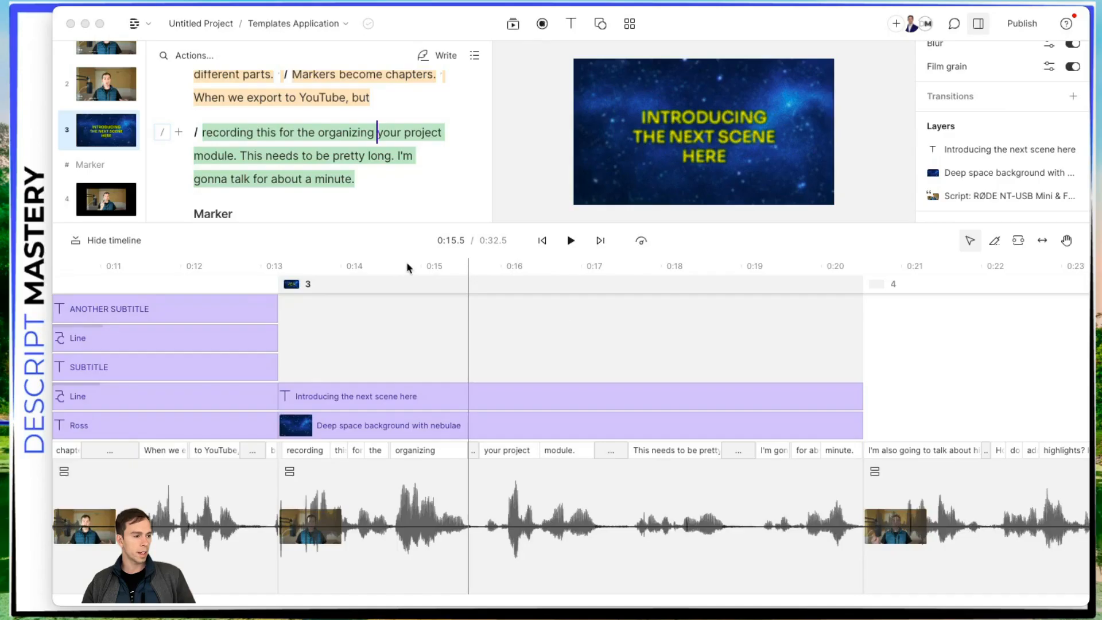
Open the media library, look through its image sources, and detach it as a floating window over the editor
click(513, 32)
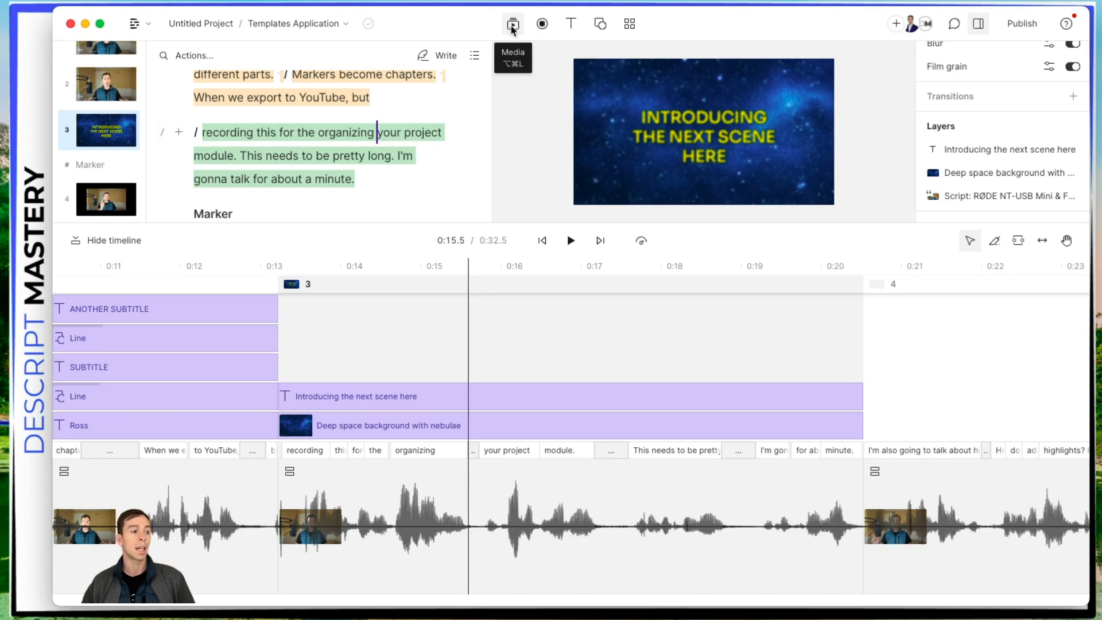
click(513, 27)
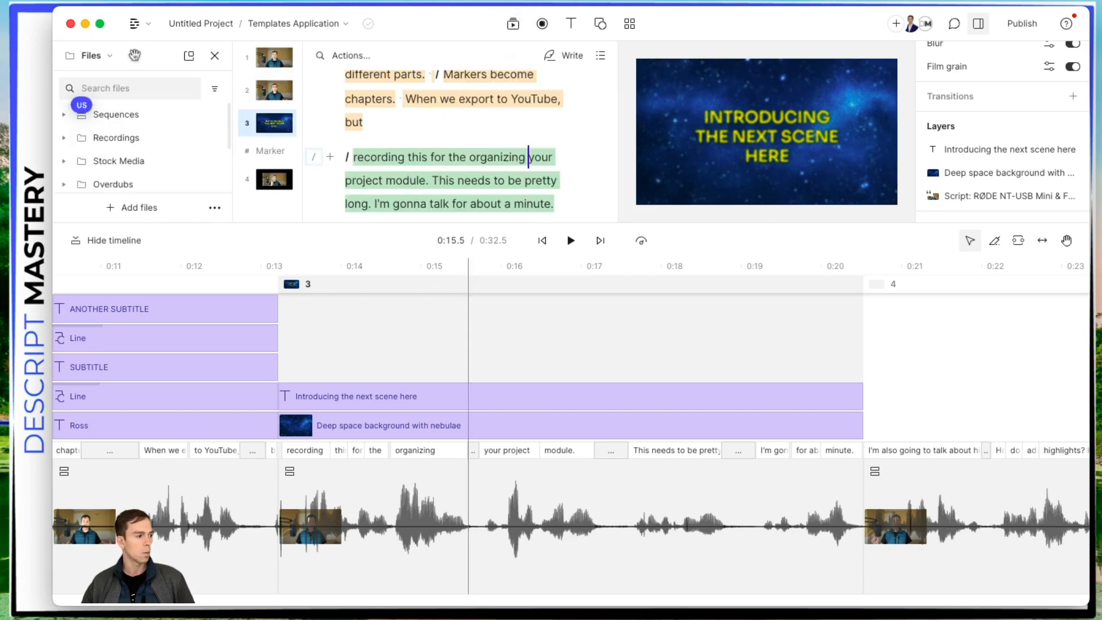
click(107, 54)
mouse_move(143, 191)
mouse_move(155, 163)
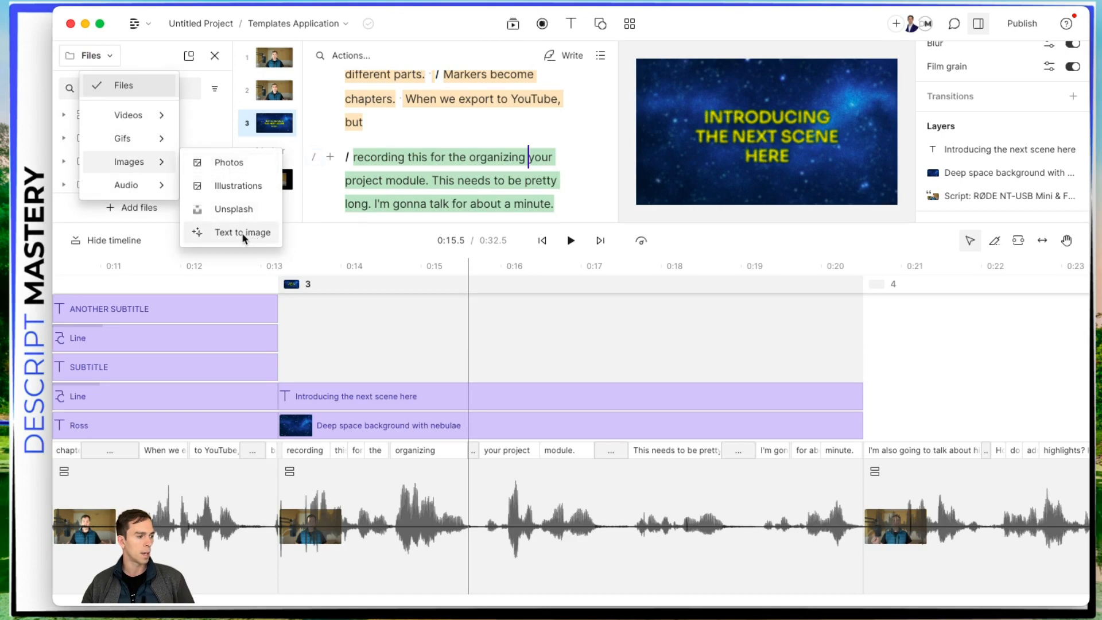
click(188, 57)
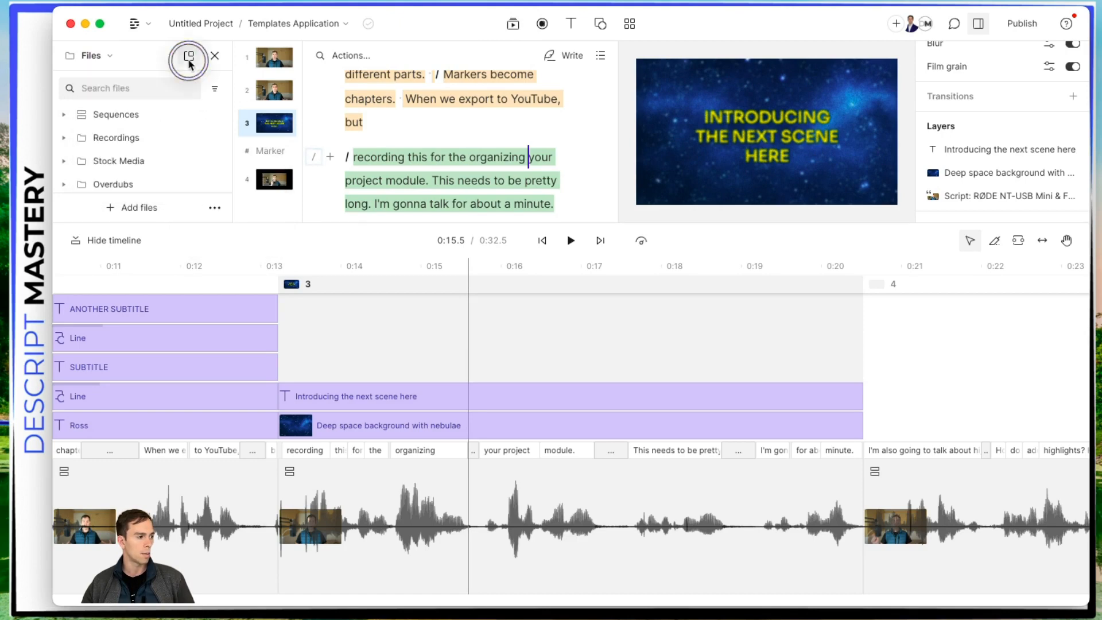
click(188, 57)
drag(303, 73, 554, 72)
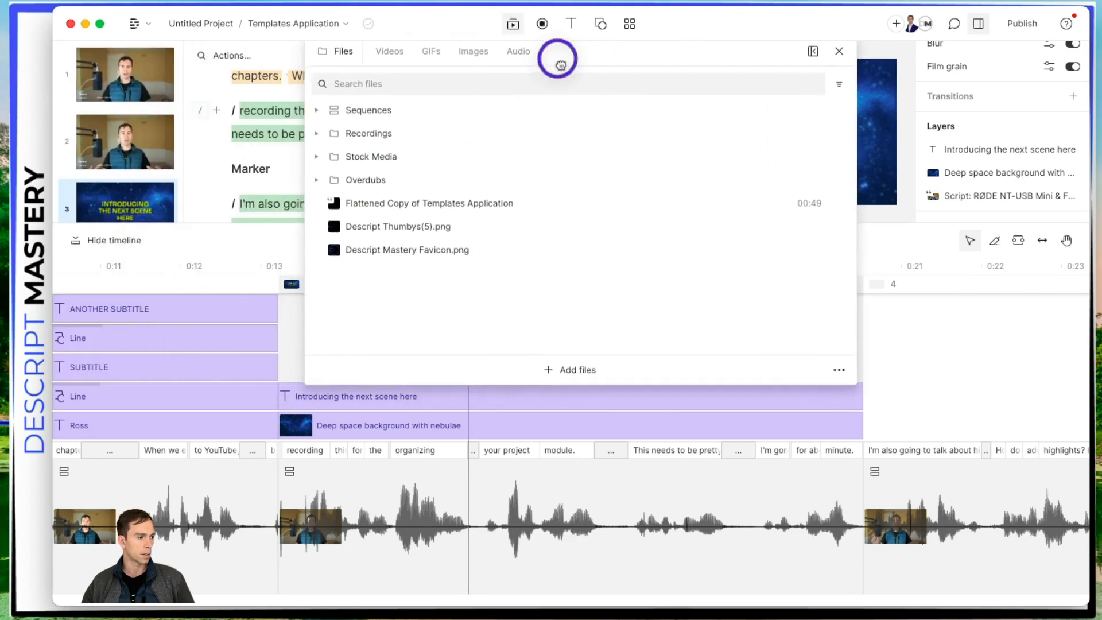
Generate text-to-image pictures from the prompt "photo realistic field of grass with sunny sky"
click(473, 58)
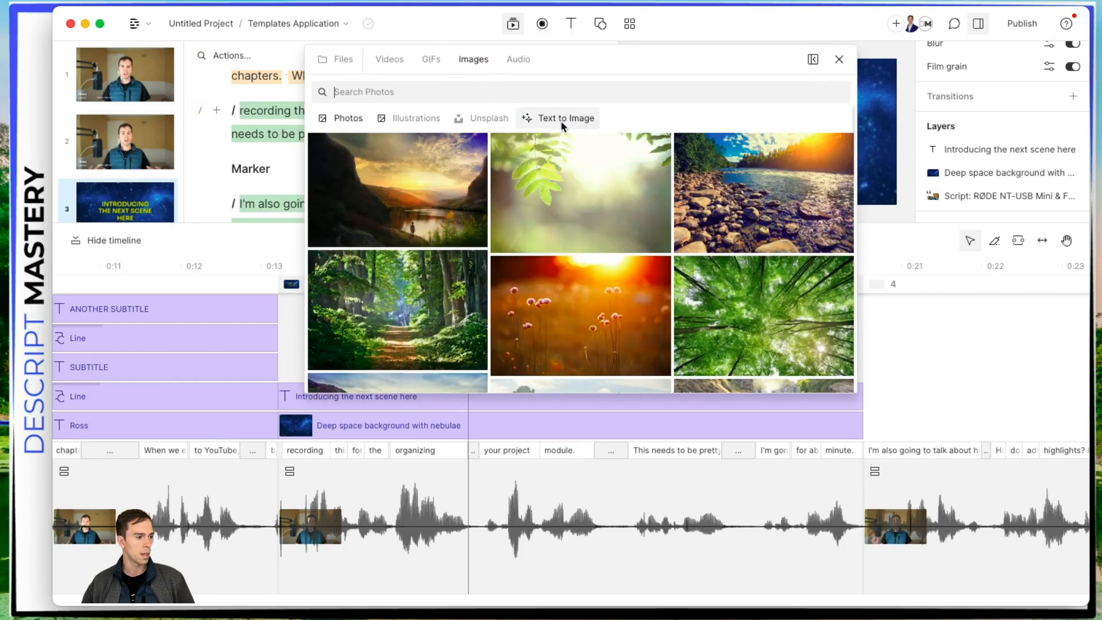
click(561, 118)
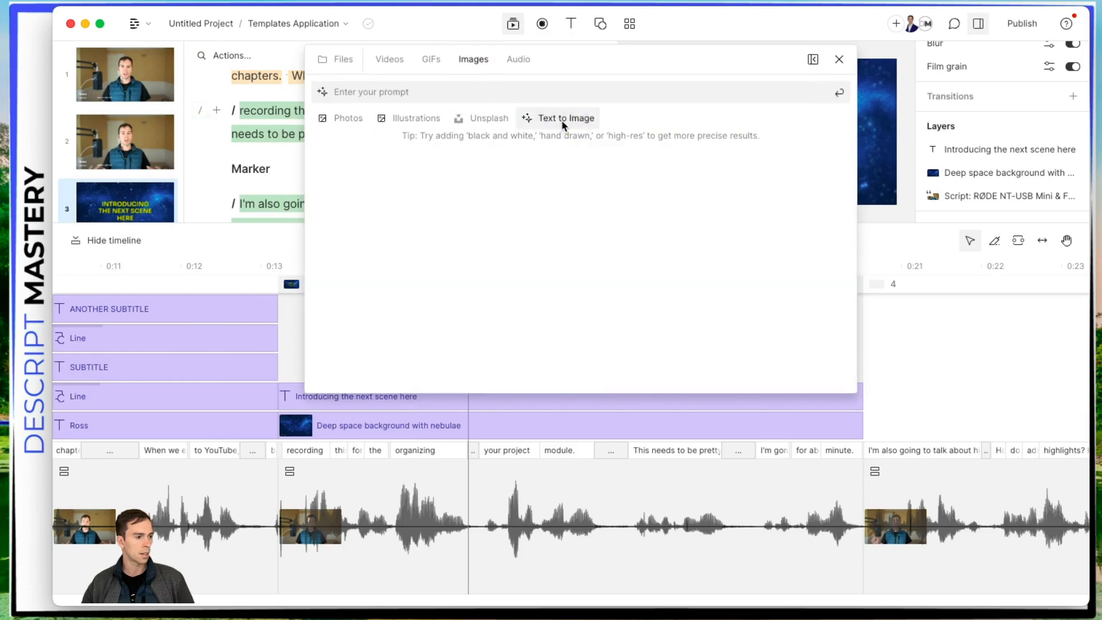
click(409, 93)
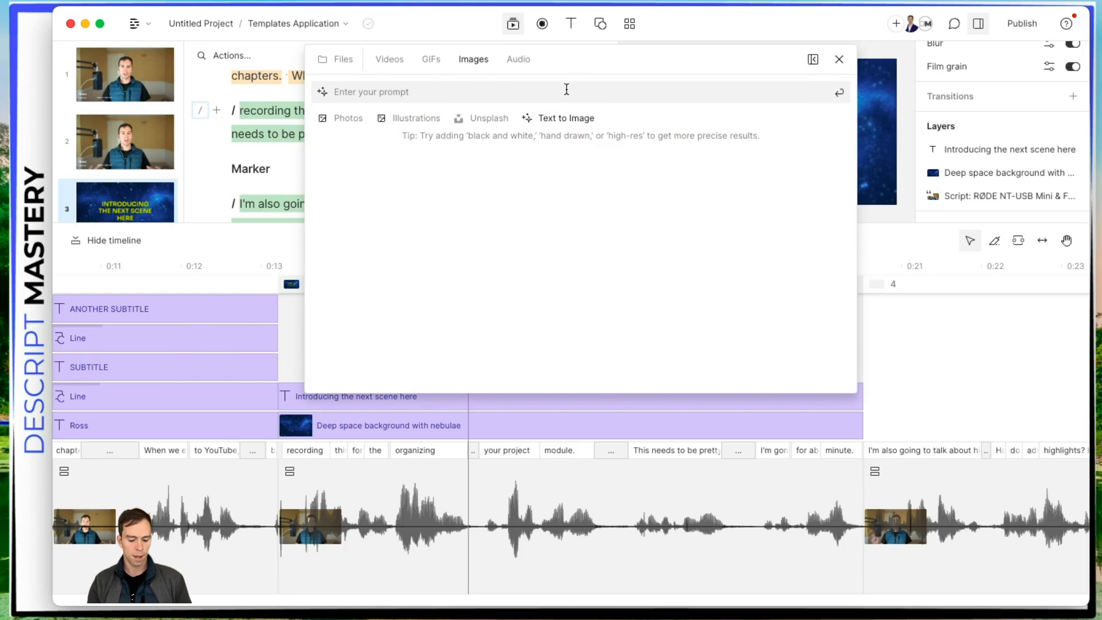
text(photo )
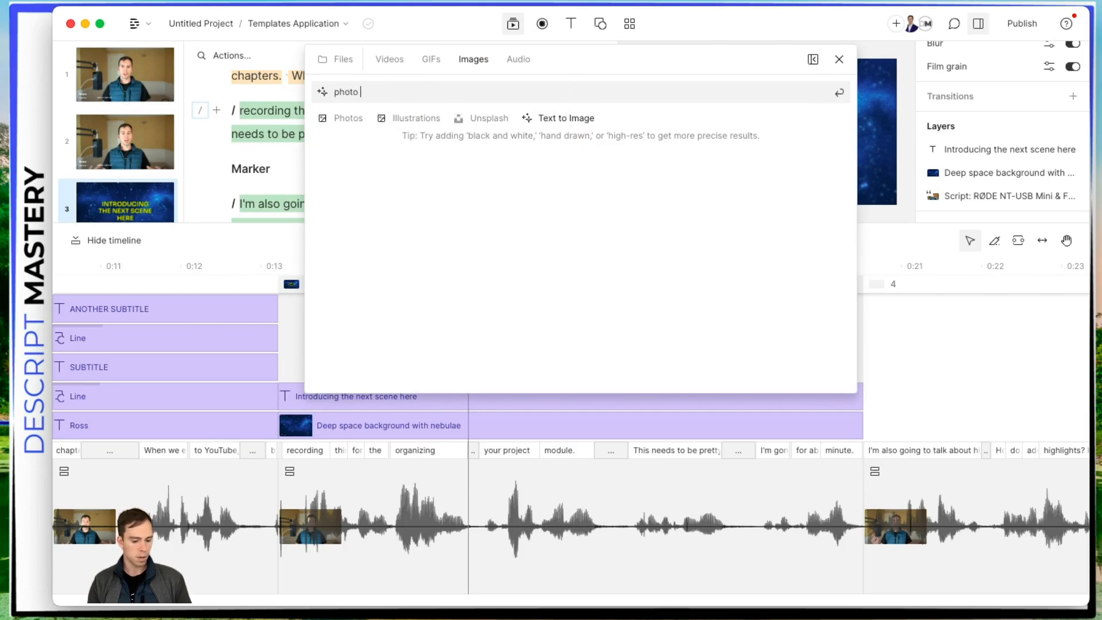
text(realistic)
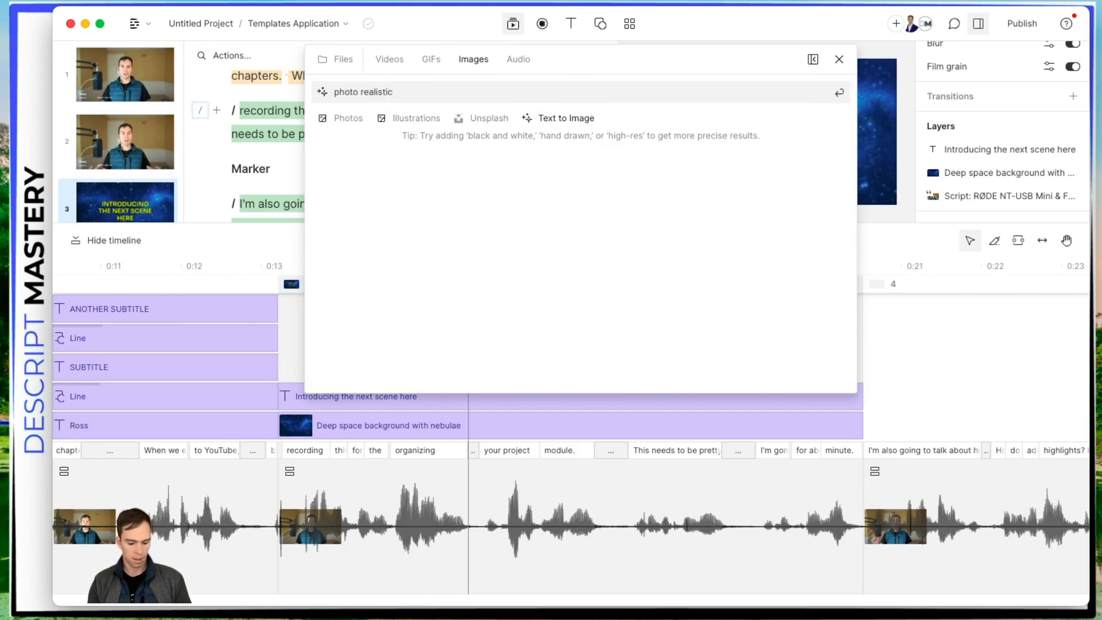
text( field of grass)
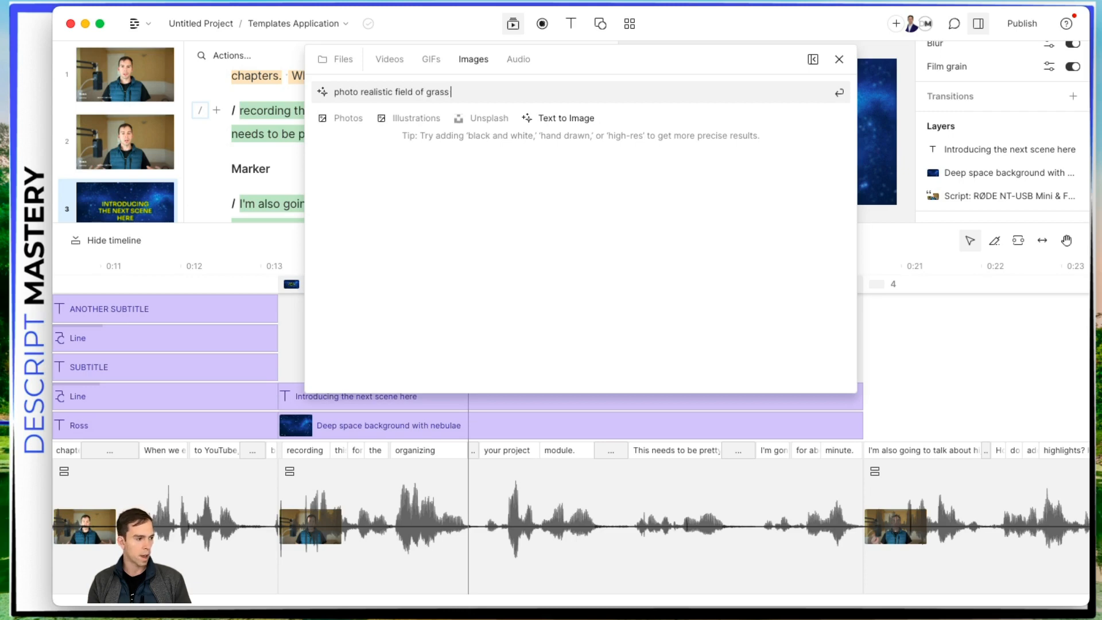
text( with sunny sky)
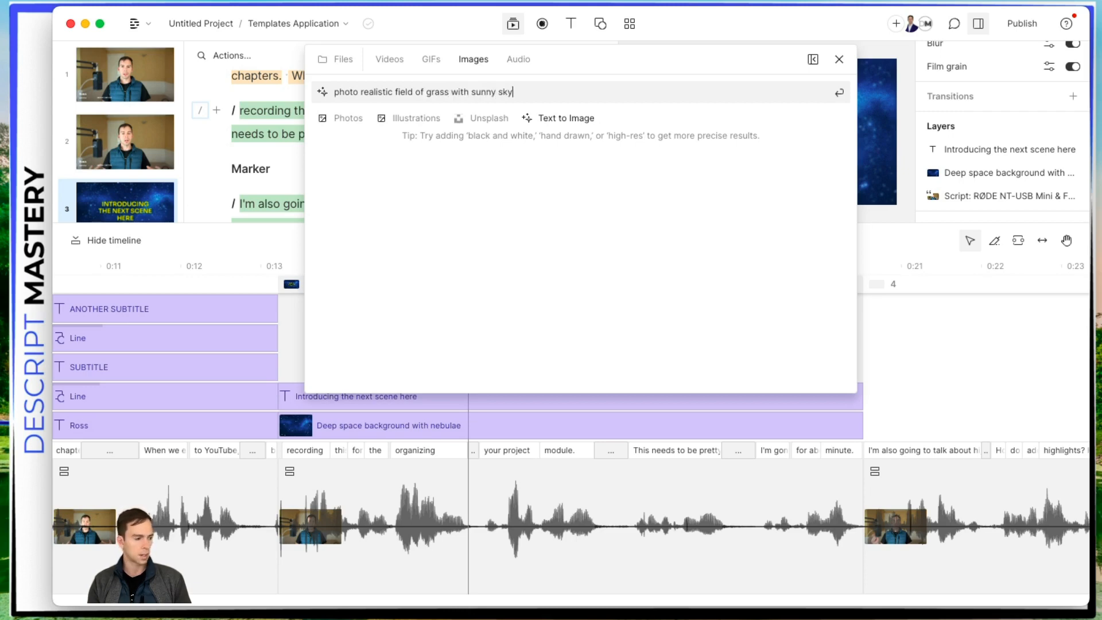
key(Return)
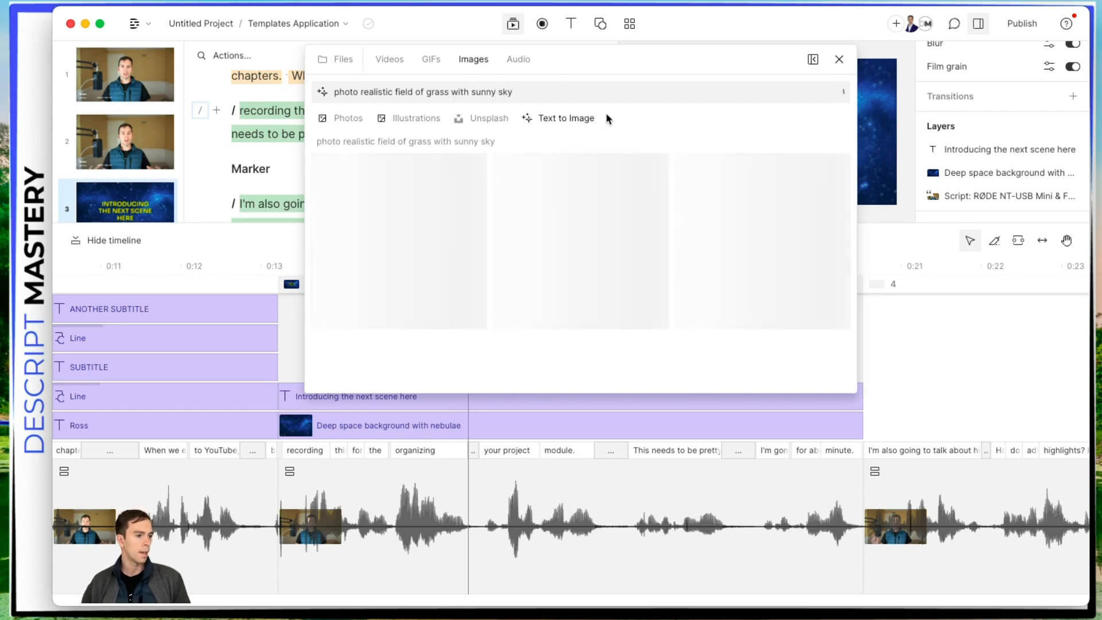
Add the first generated grass field image to scene 3 and generate more variations of it
drag(639, 71, 658, 58)
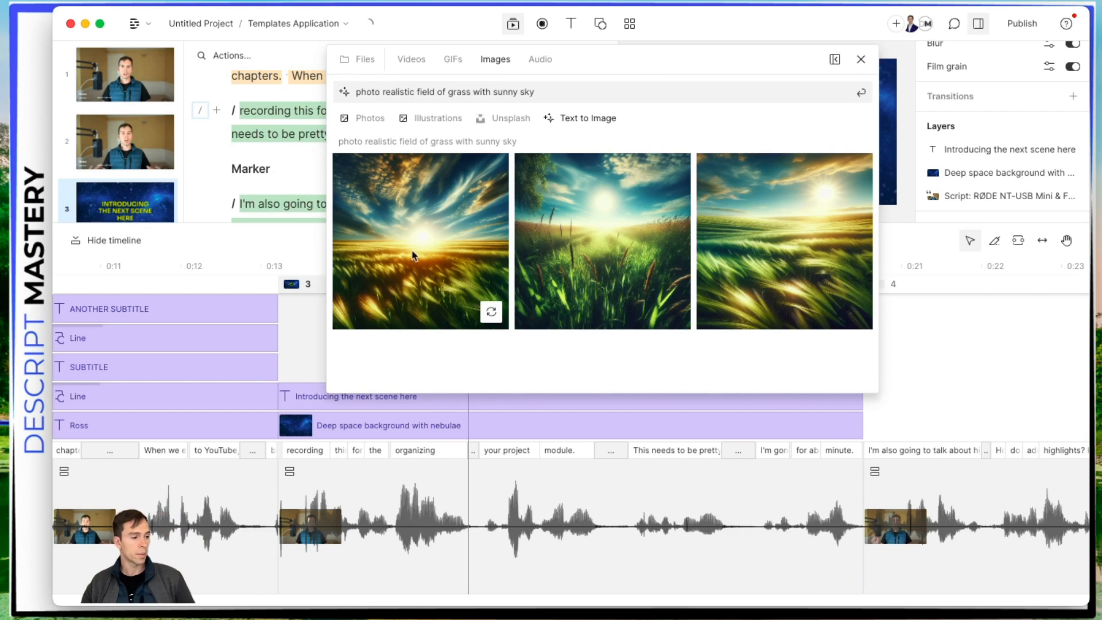
click(432, 235)
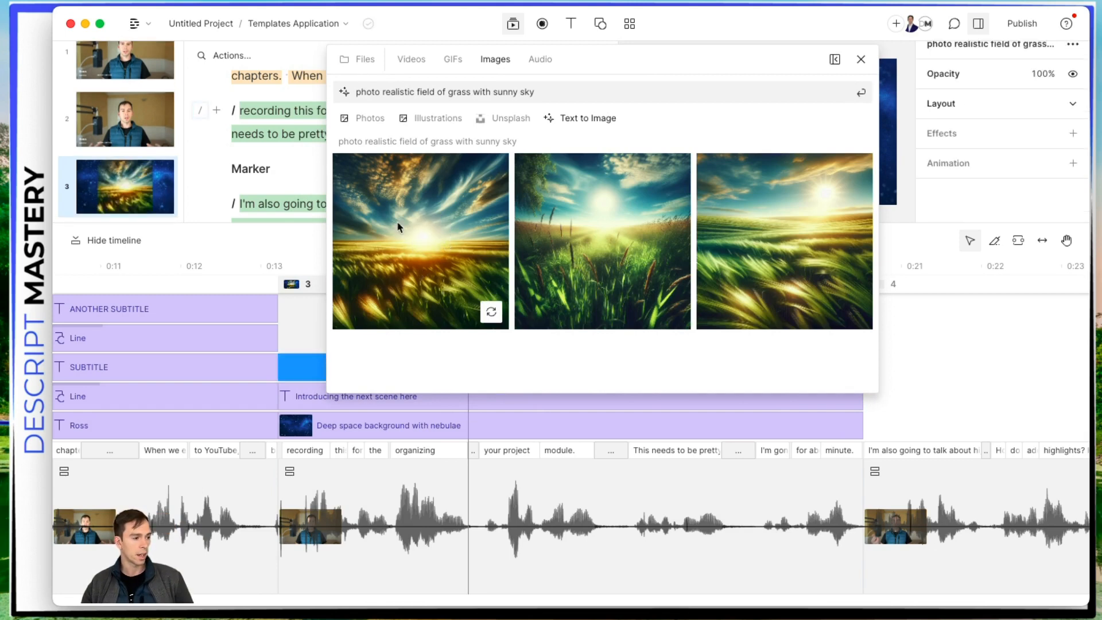
click(491, 313)
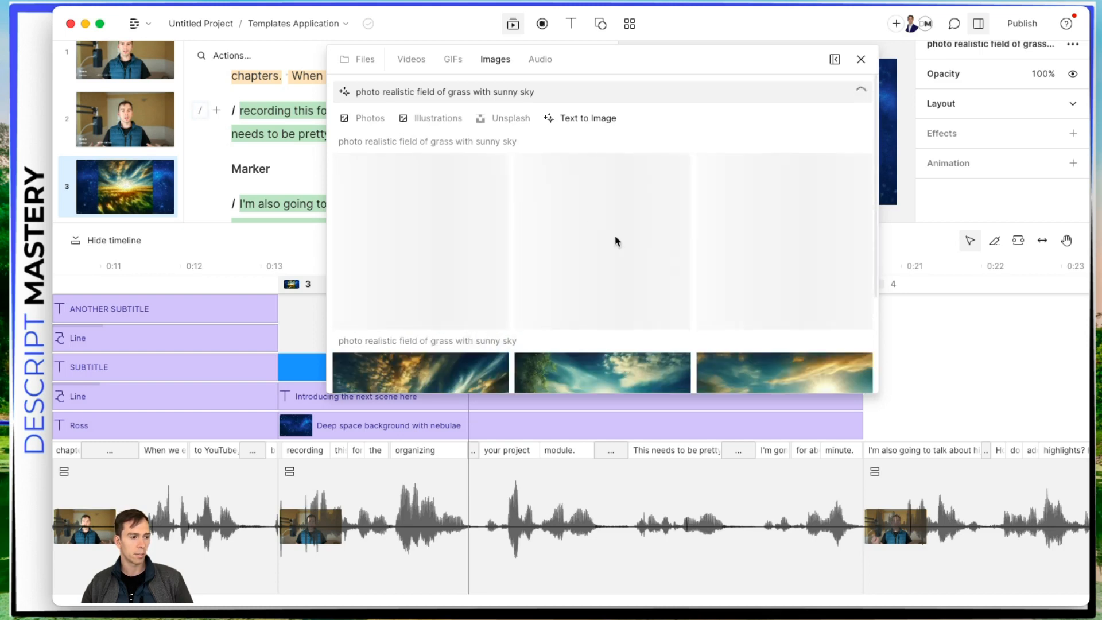
scroll(573, 219, down, 2)
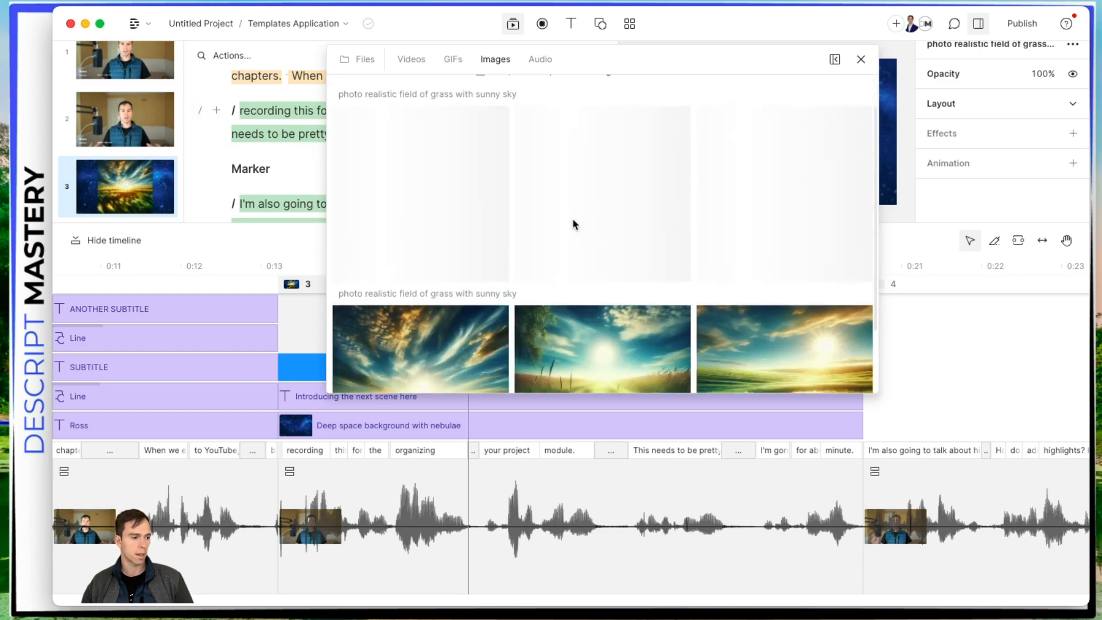
scroll(568, 217, up, 2)
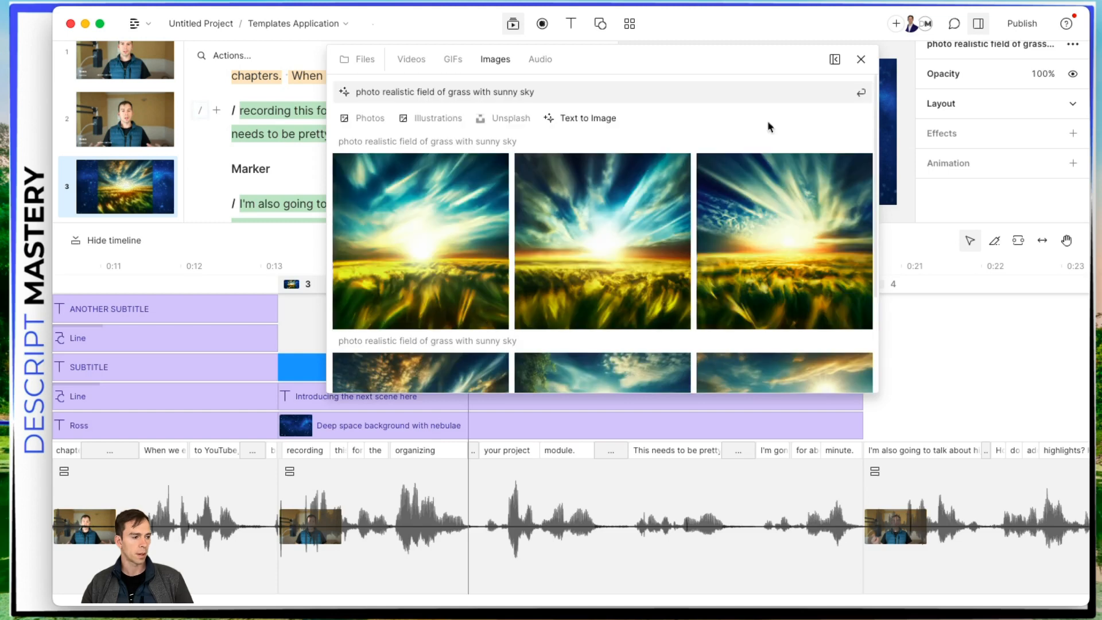